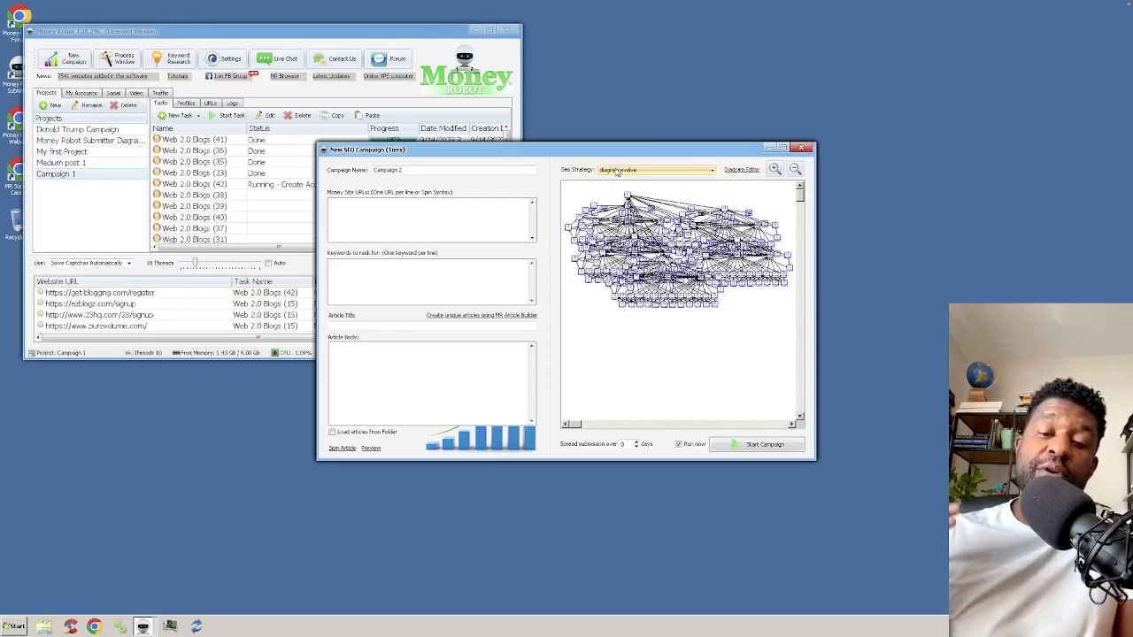
- Maximize the New SEO Campaign window and examine the full backlink structure of the diagram evolve strategy
{"action": "left_click", "coordinate": [783, 147]}
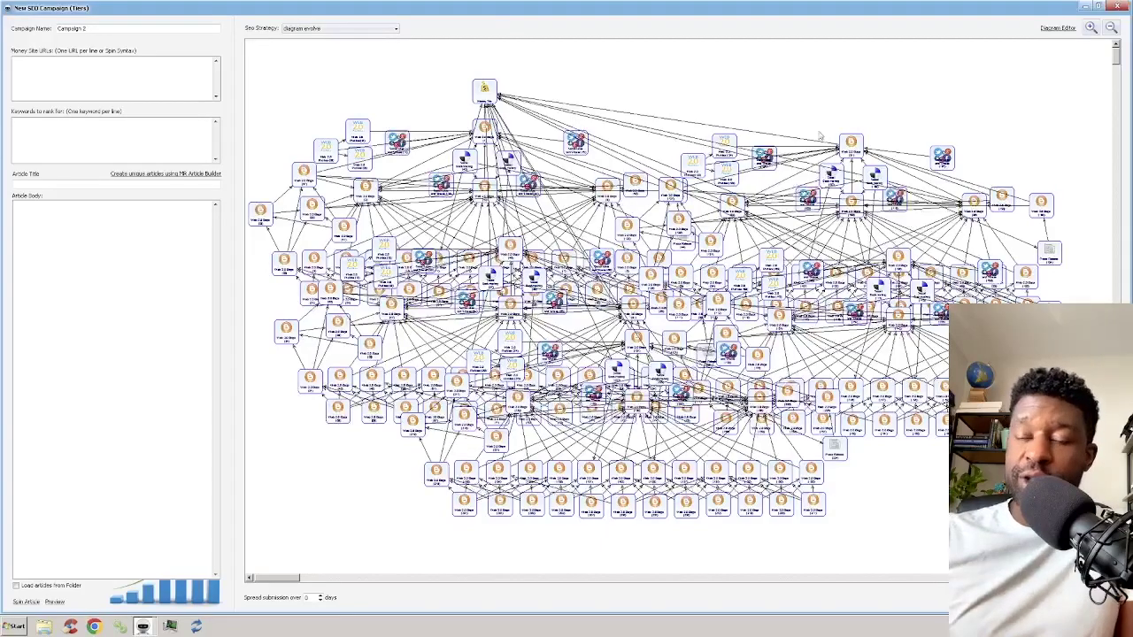
{"action": "scroll", "coordinate": [799, 223], "scroll_direction": "up", "scroll_amount": 5}
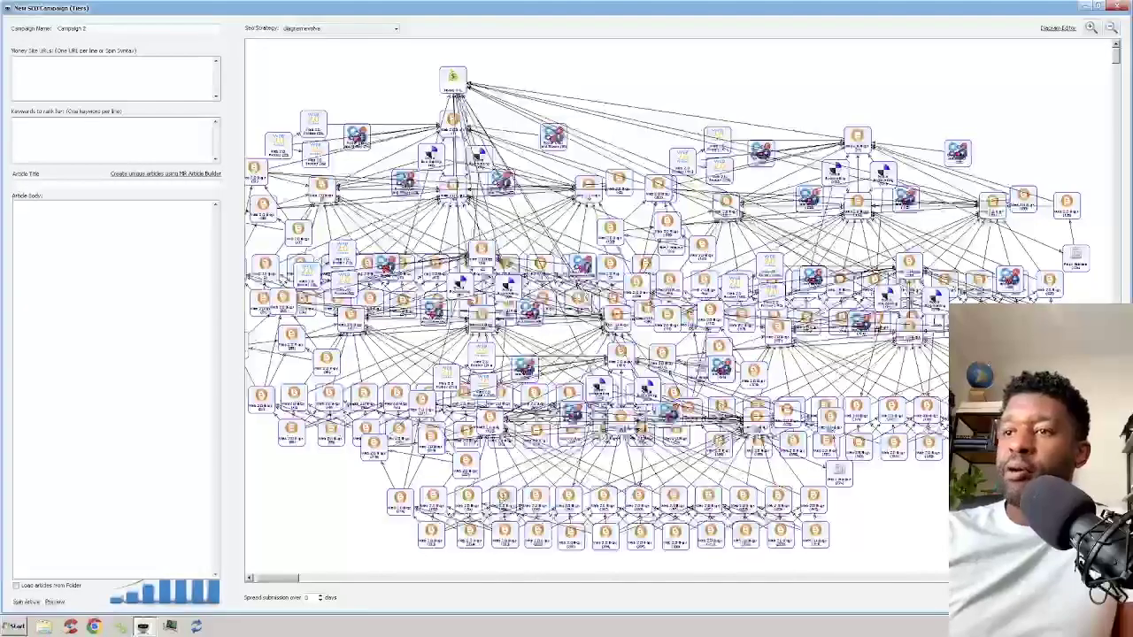
{"action": "left_click_drag", "start_coordinate": [291, 574], "coordinate": [255, 576]}
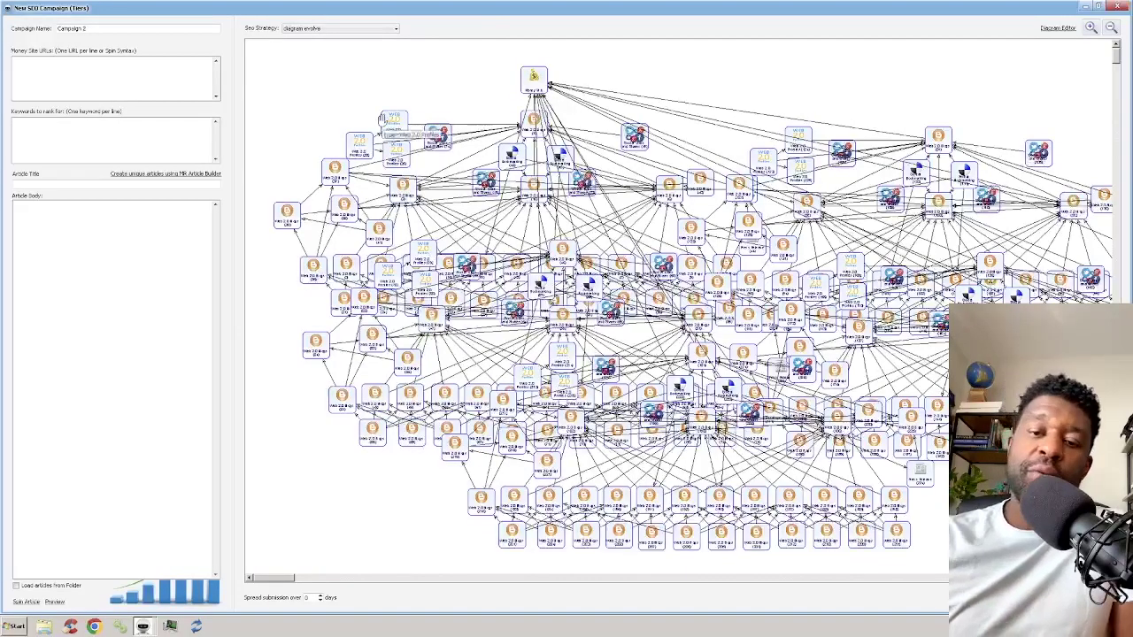
- Preview the Affiliate Diagram 1.0 and Clickbank Traffic Generator diagrams as the campaign's SEO strategy
{"action": "left_click", "coordinate": [352, 29]}
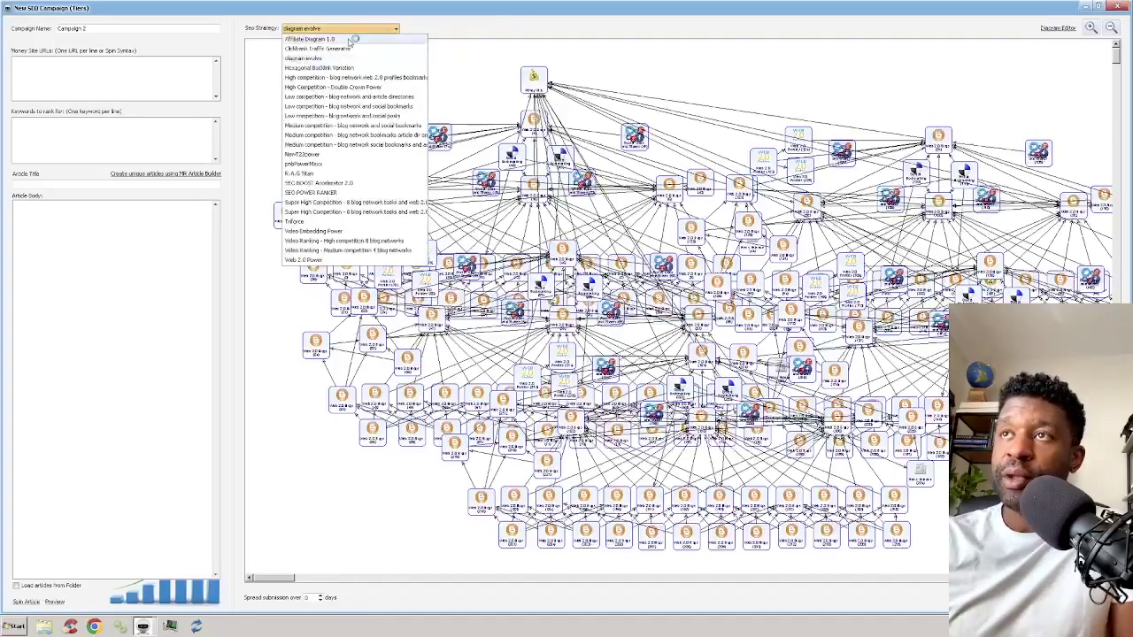
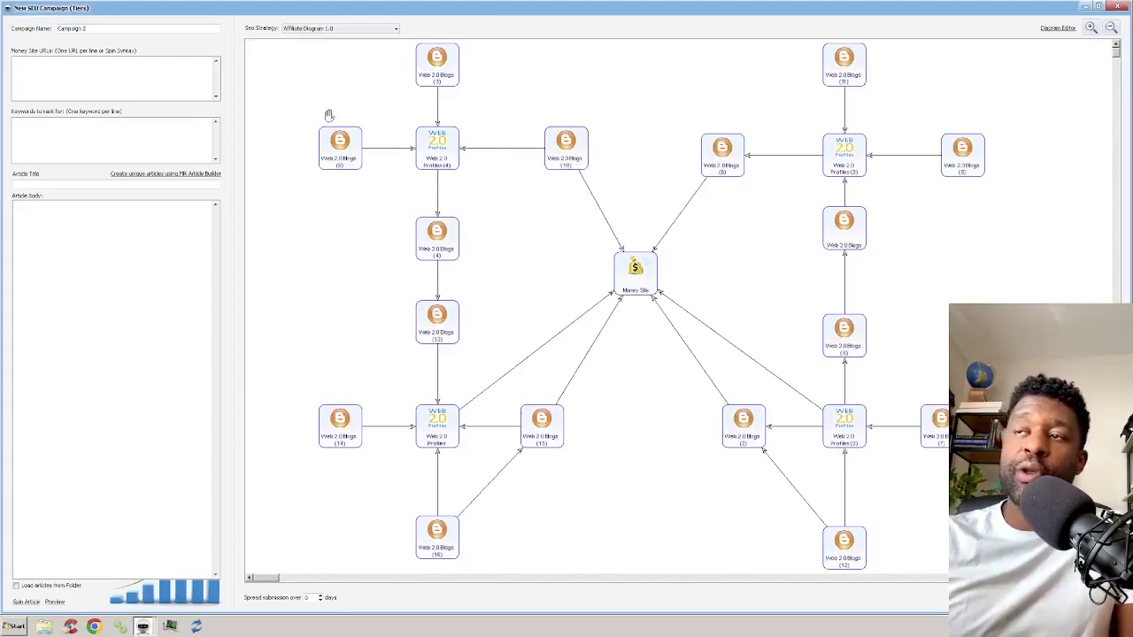
{"action": "left_click", "coordinate": [338, 29]}
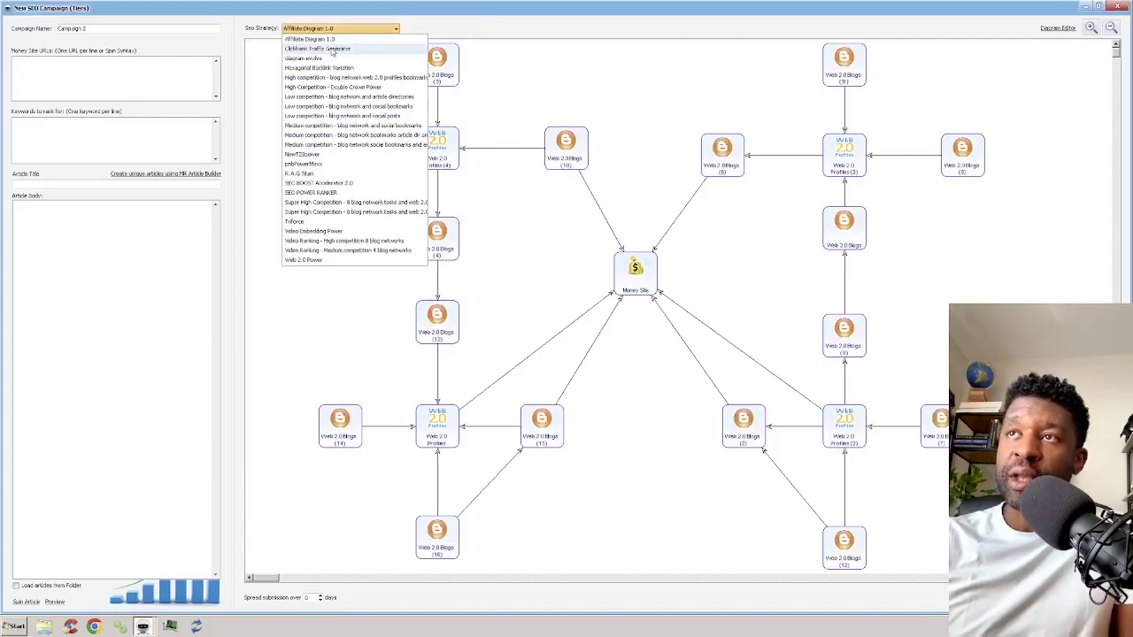
{"action": "left_click", "coordinate": [333, 48]}
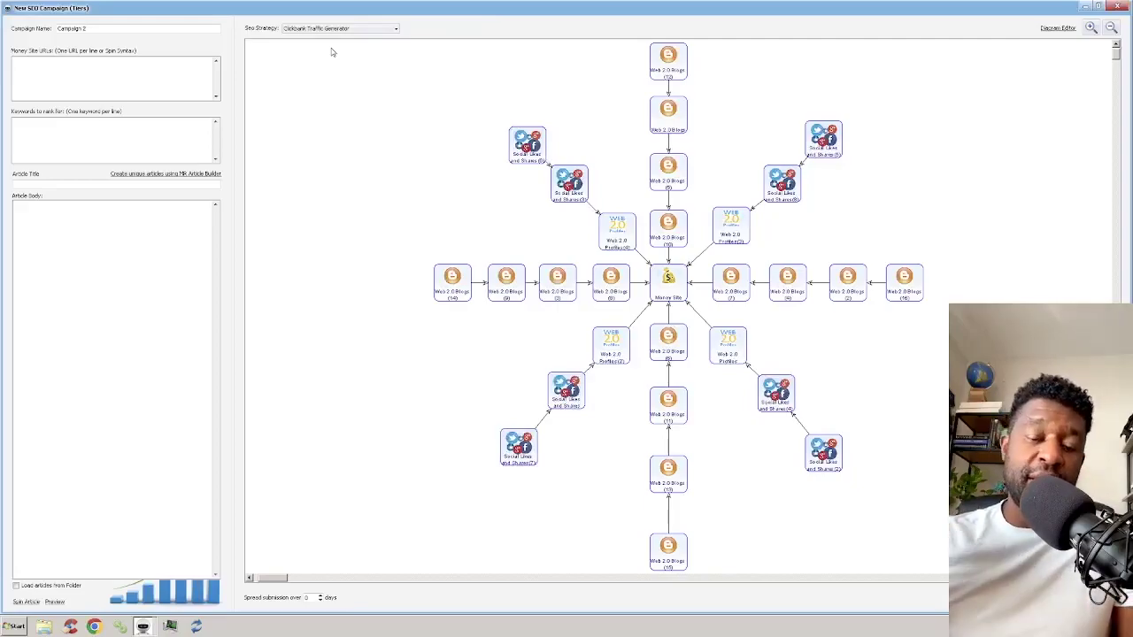
- Set the SEO strategy to Hexagonal Backlink Variation and examine how its hexagonal clusters link to the money site
{"action": "left_click", "coordinate": [324, 28]}
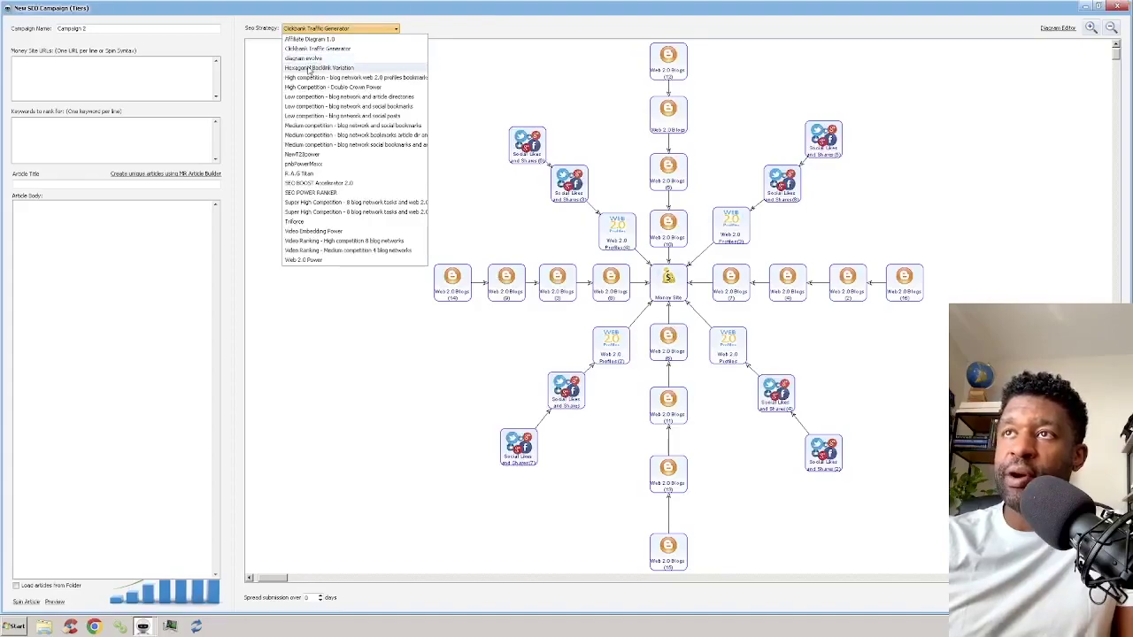
{"action": "left_click", "coordinate": [310, 67]}
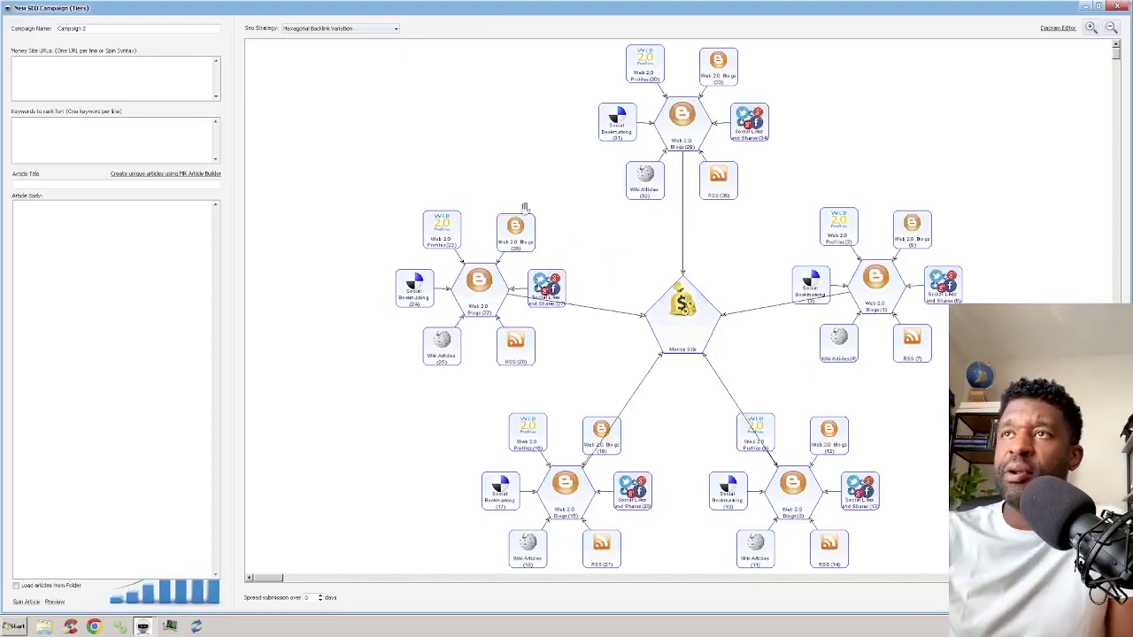
{"action": "scroll", "coordinate": [394, 100], "scroll_direction": "up", "scroll_amount": 2}
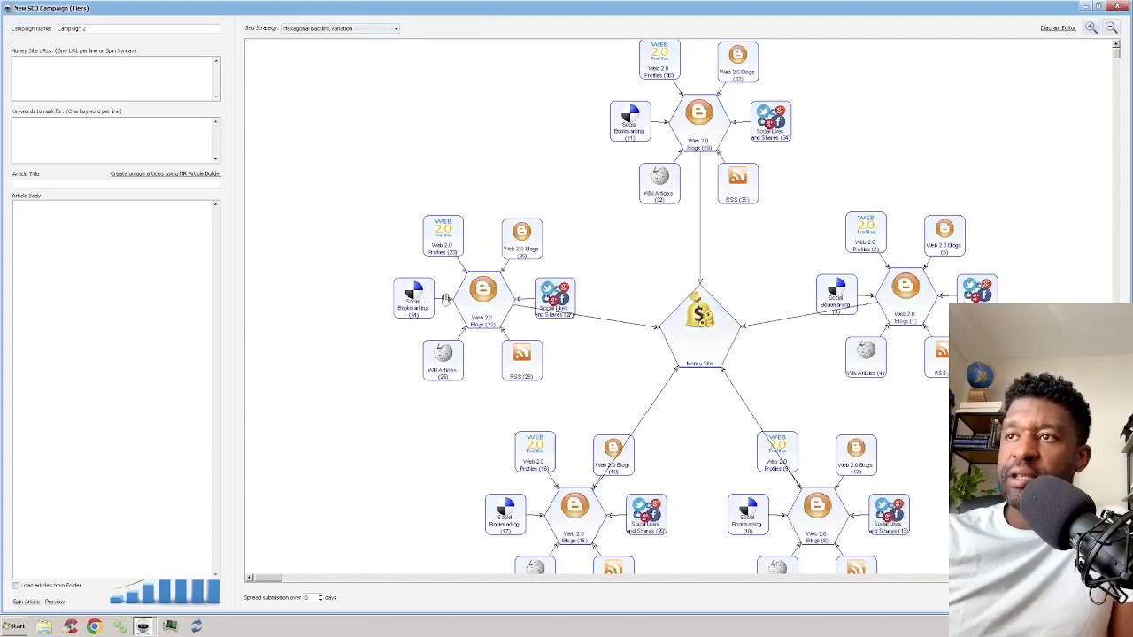
{"action": "left_click_drag", "start_coordinate": [708, 299], "coordinate": [617, 272]}
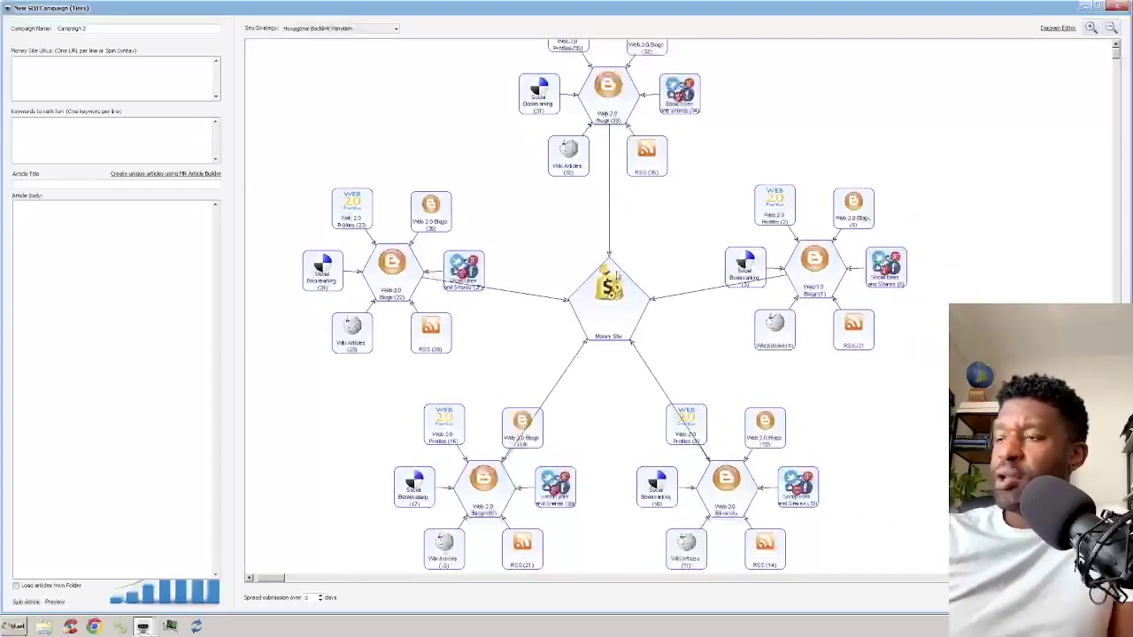
{"action": "left_click_drag", "start_coordinate": [603, 335], "coordinate": [641, 352]}
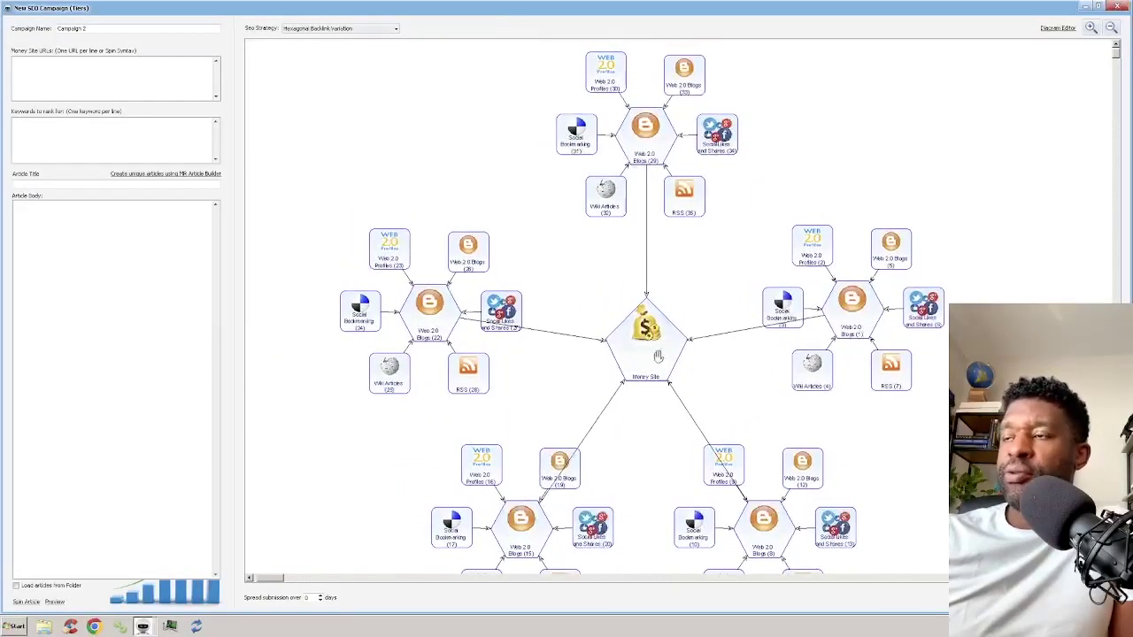
{"action": "left_click_drag", "start_coordinate": [700, 296], "coordinate": [711, 280]}
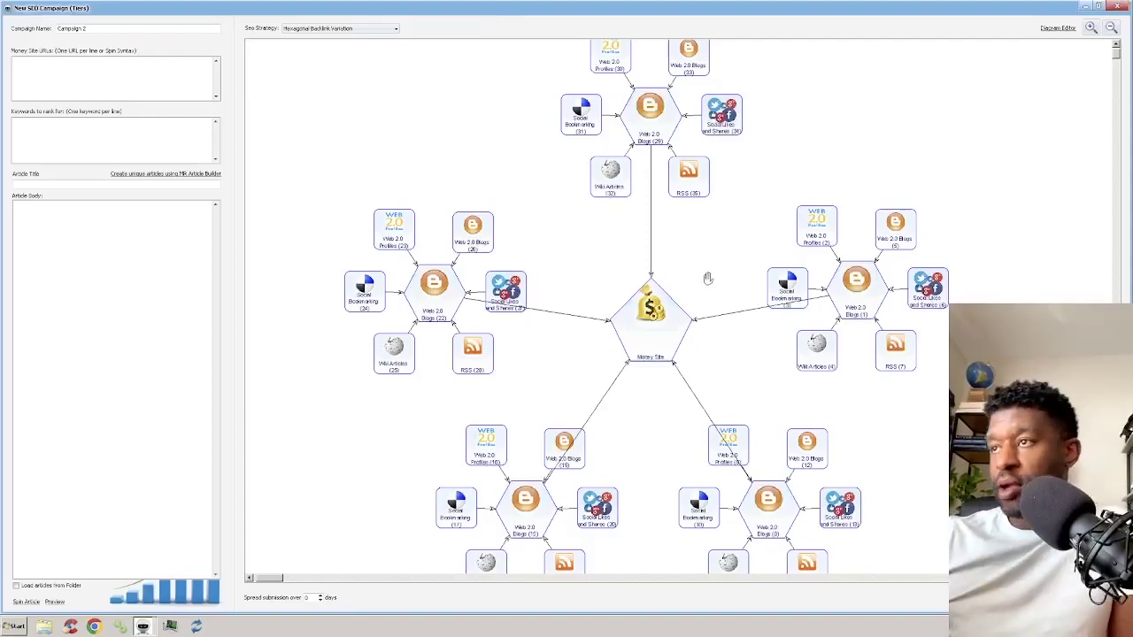
{"action": "scroll", "coordinate": [708, 279], "scroll_direction": "down", "scroll_amount": 2}
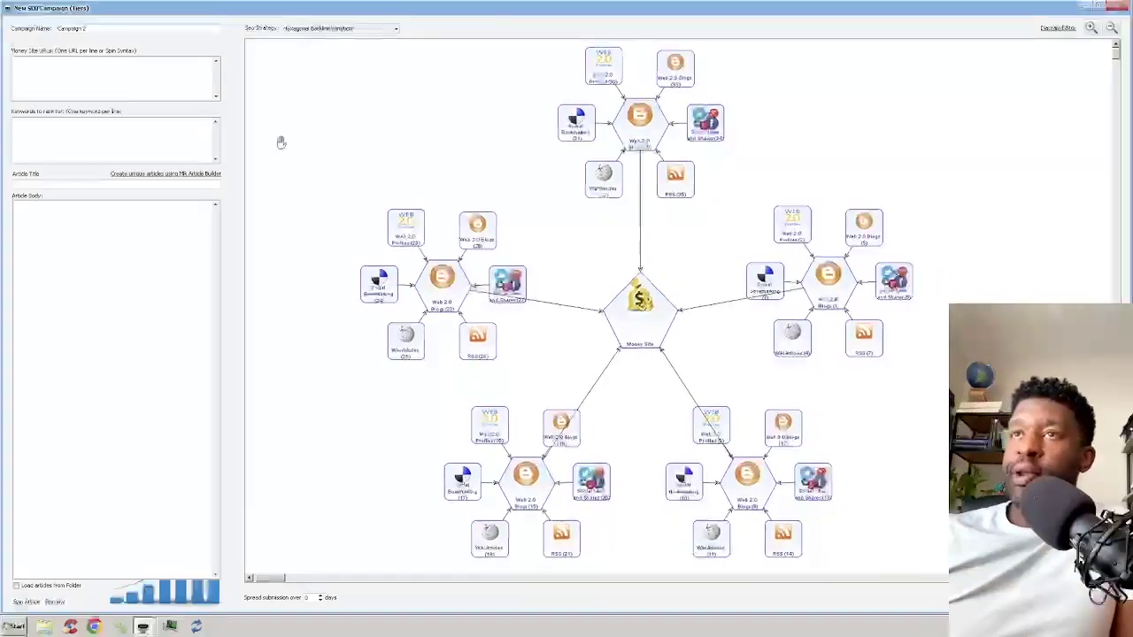
- Preview the High Competition - Double Crown Power strategy and switch the SEO strategy to NewT23power
{"action": "left_click", "coordinate": [333, 30]}
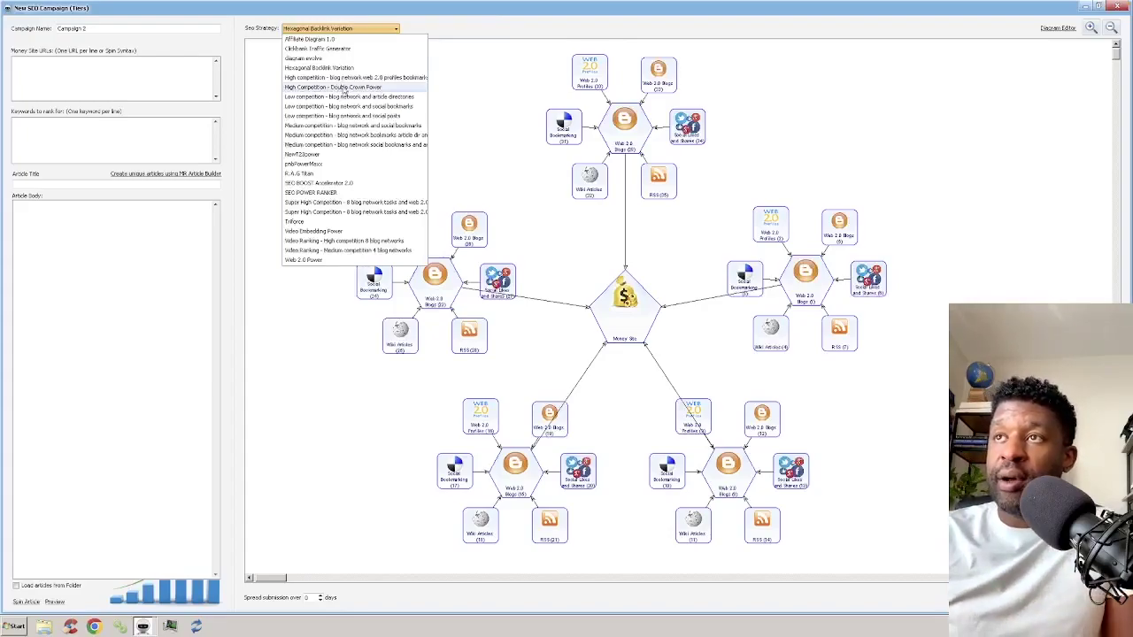
{"action": "left_click", "coordinate": [341, 87]}
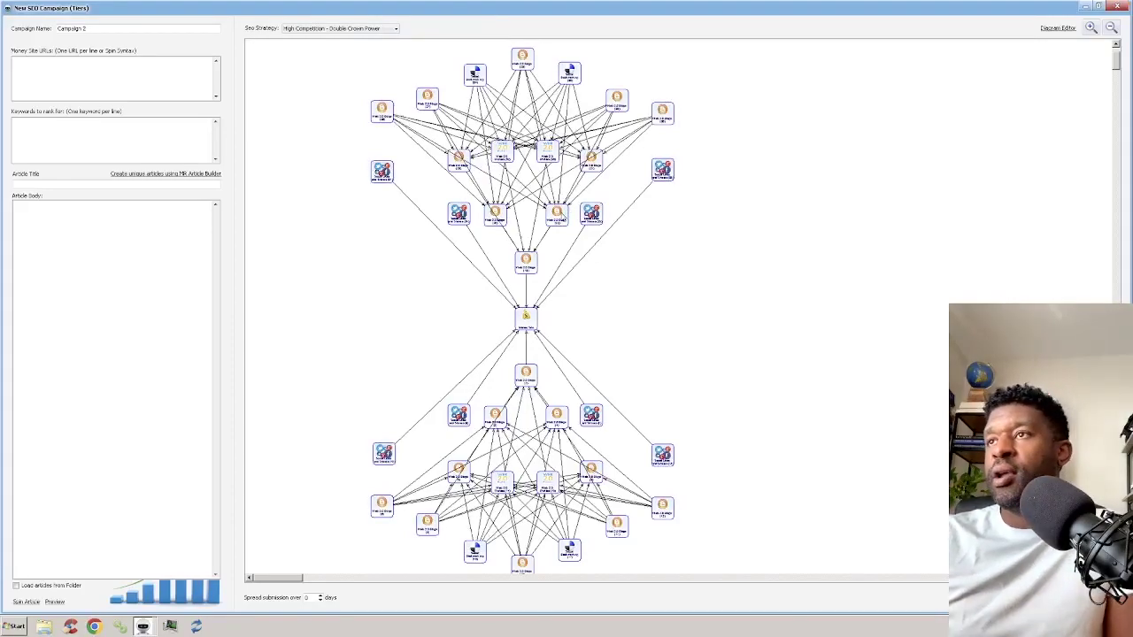
{"action": "left_click", "coordinate": [380, 28]}
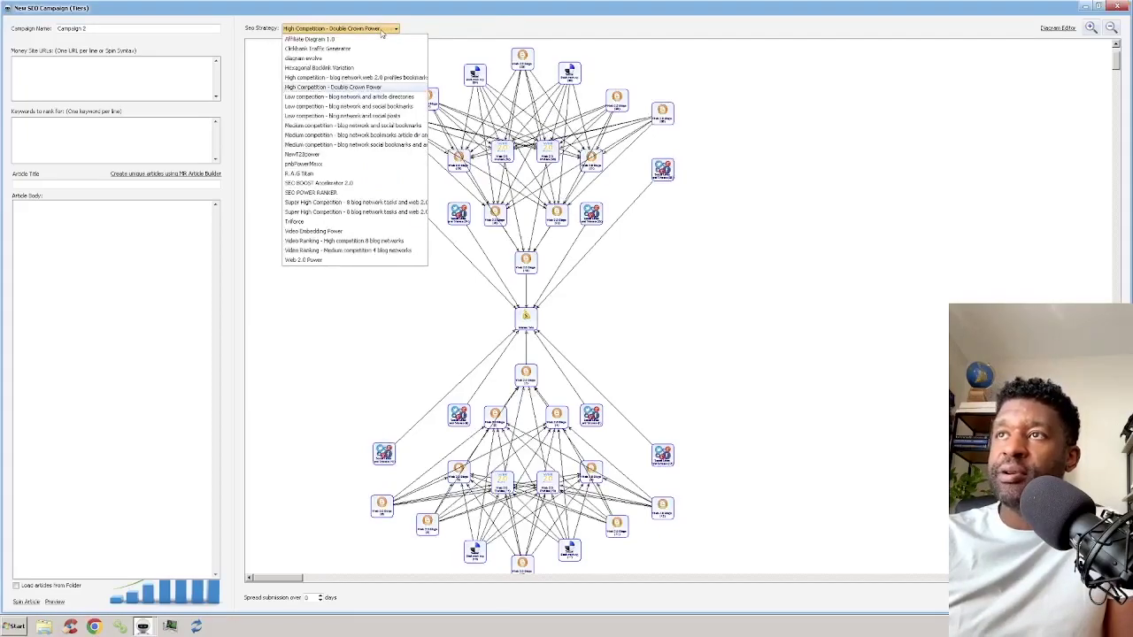
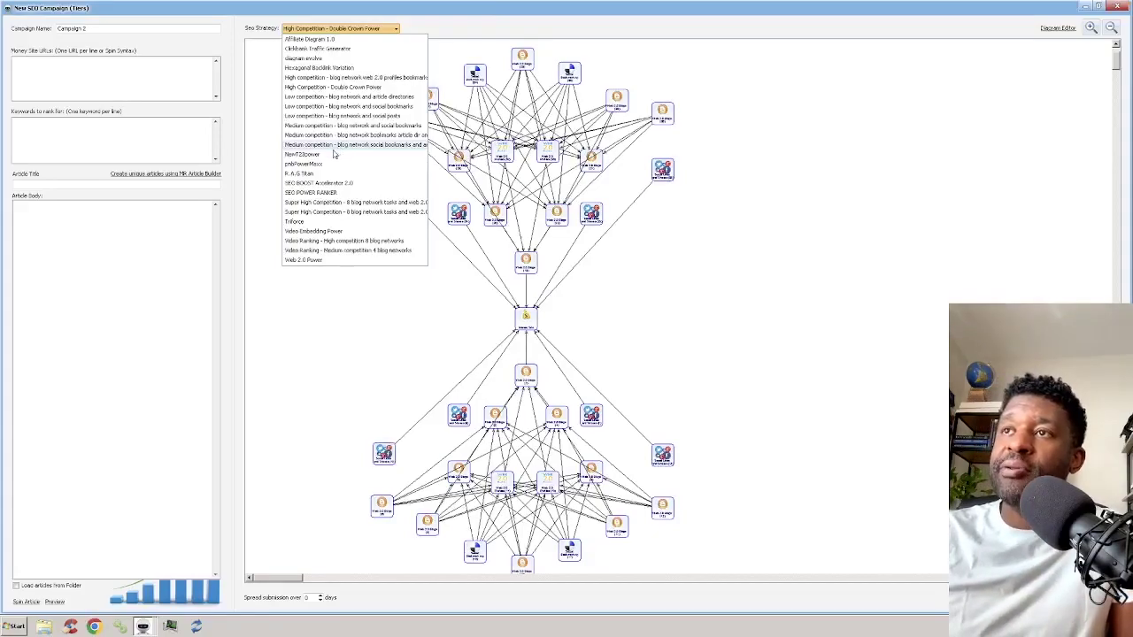
{"action": "left_click", "coordinate": [325, 155]}
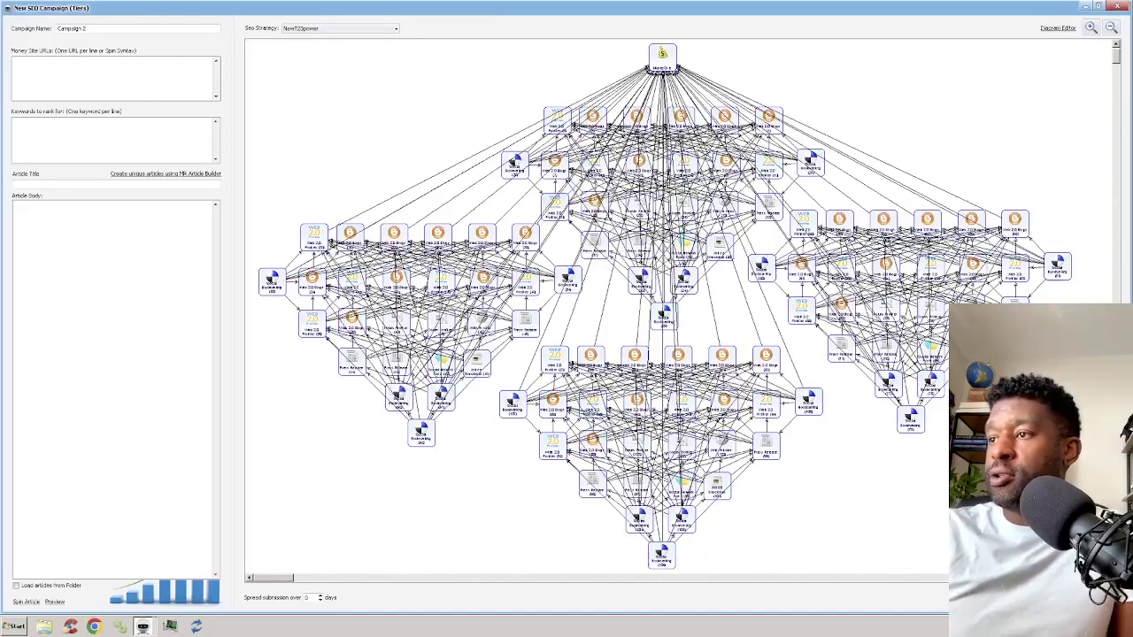
- Examine the NewT23power diagram up close, from the money site down through its linked blog, profile and bookmarking tiers
{"action": "left_click", "coordinate": [1091, 28]}
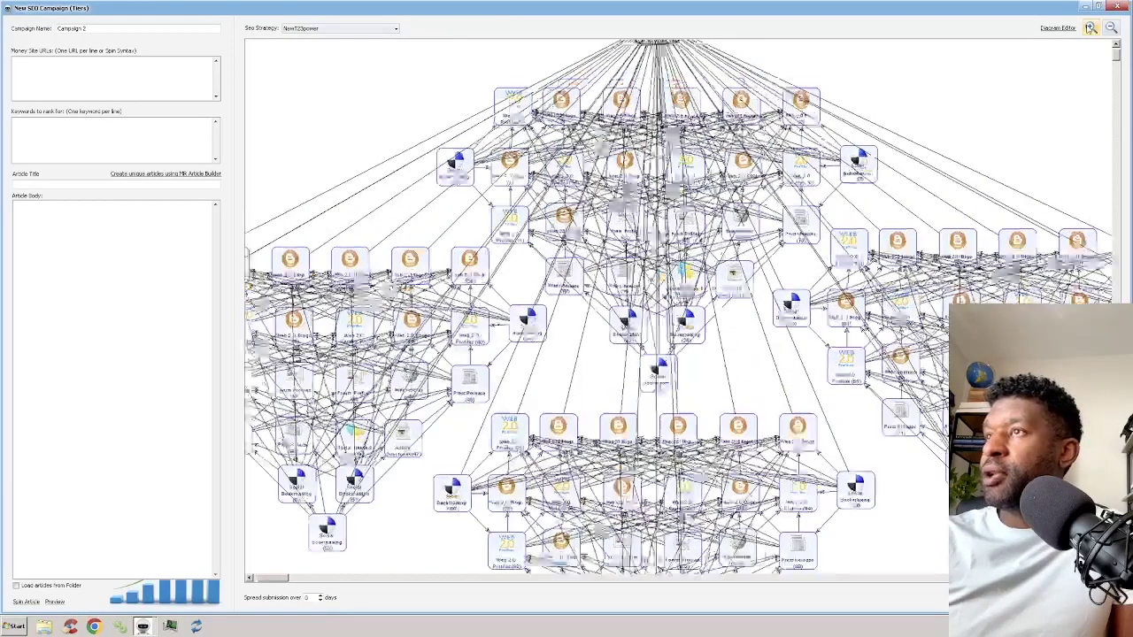
{"action": "left_click", "coordinate": [1091, 27]}
{"action": "left_click", "coordinate": [1091, 28]}
{"action": "left_click", "coordinate": [1091, 27]}
{"action": "left_click_drag", "start_coordinate": [993, 41], "coordinate": [990, 112]}
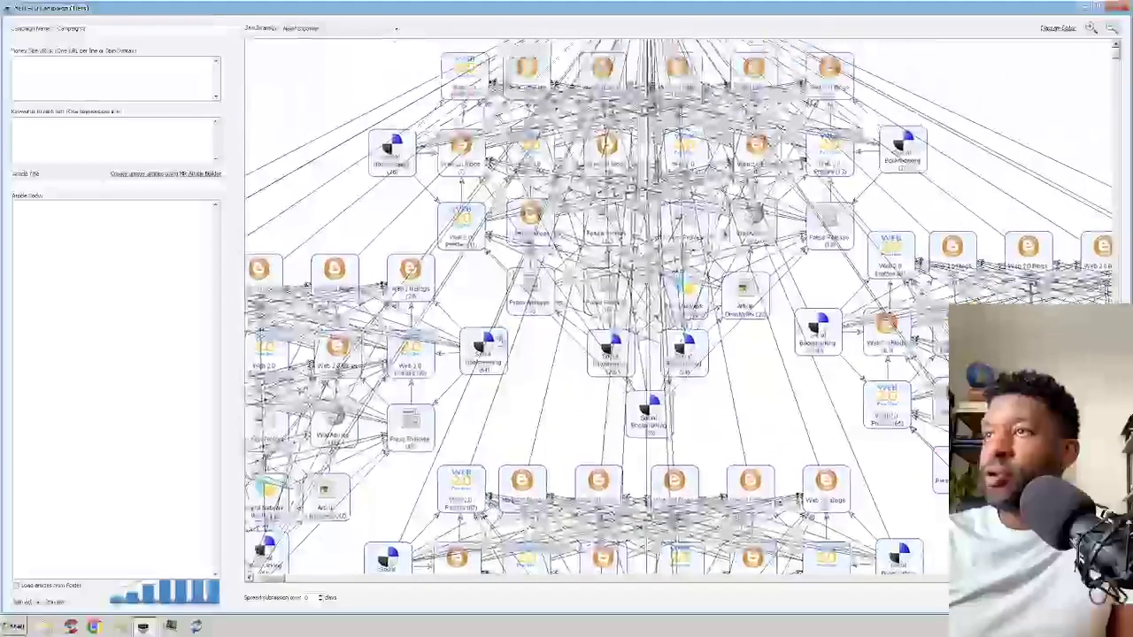
{"action": "left_click", "coordinate": [1091, 27]}
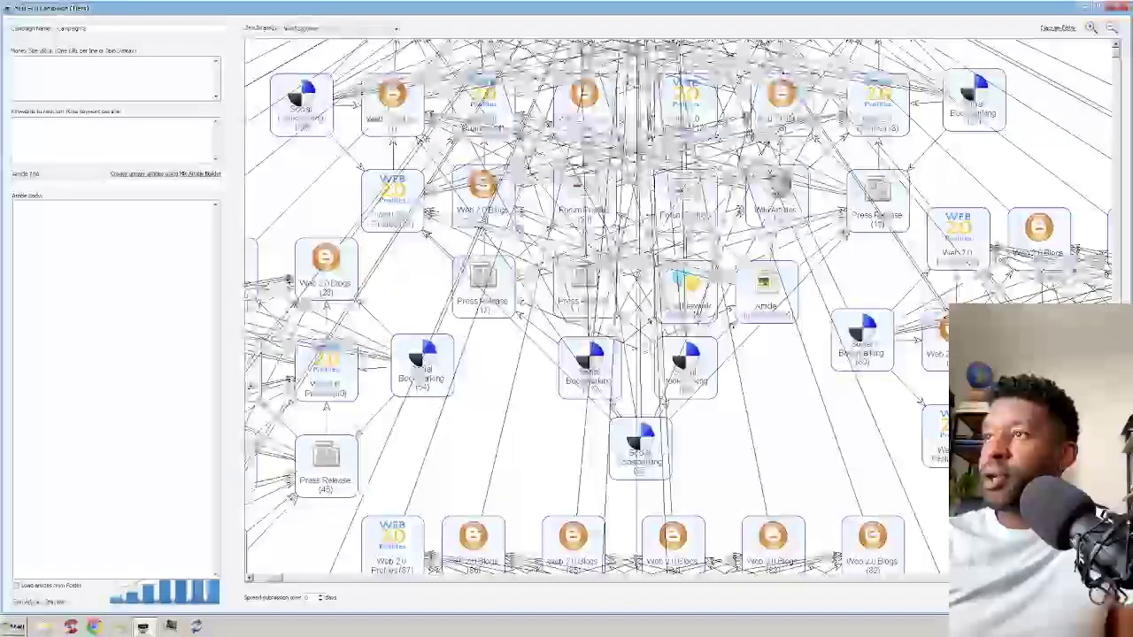
{"action": "left_click_drag", "start_coordinate": [996, 44], "coordinate": [1006, 113]}
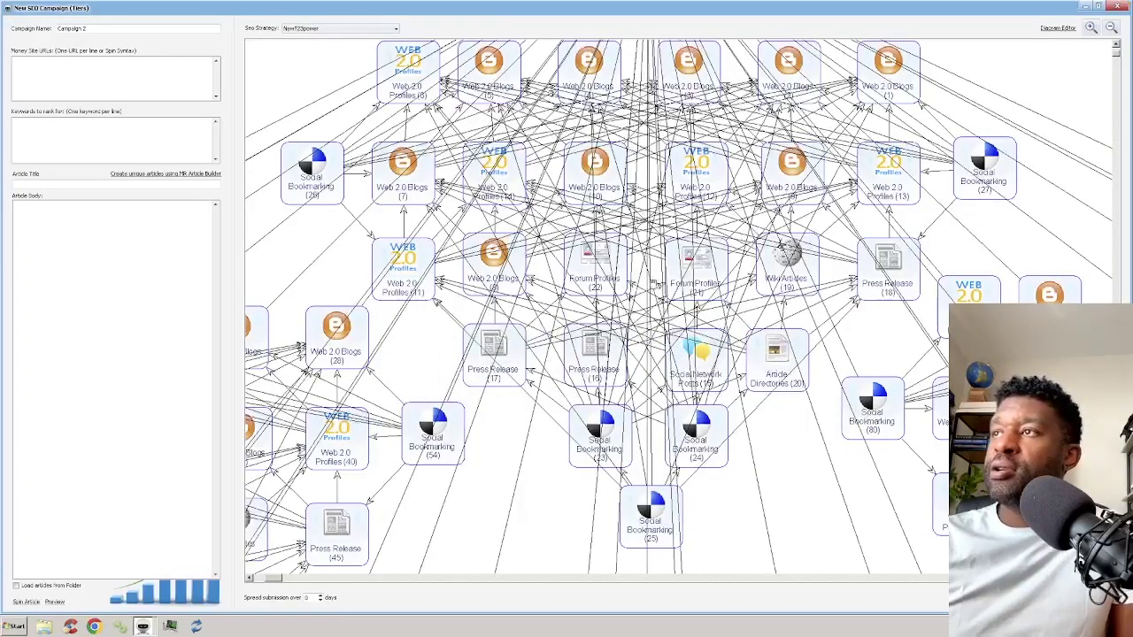
{"action": "scroll", "coordinate": [678, 310], "scroll_direction": "up", "scroll_amount": 3}
{"action": "scroll", "coordinate": [678, 310], "scroll_direction": "up", "scroll_amount": 1}
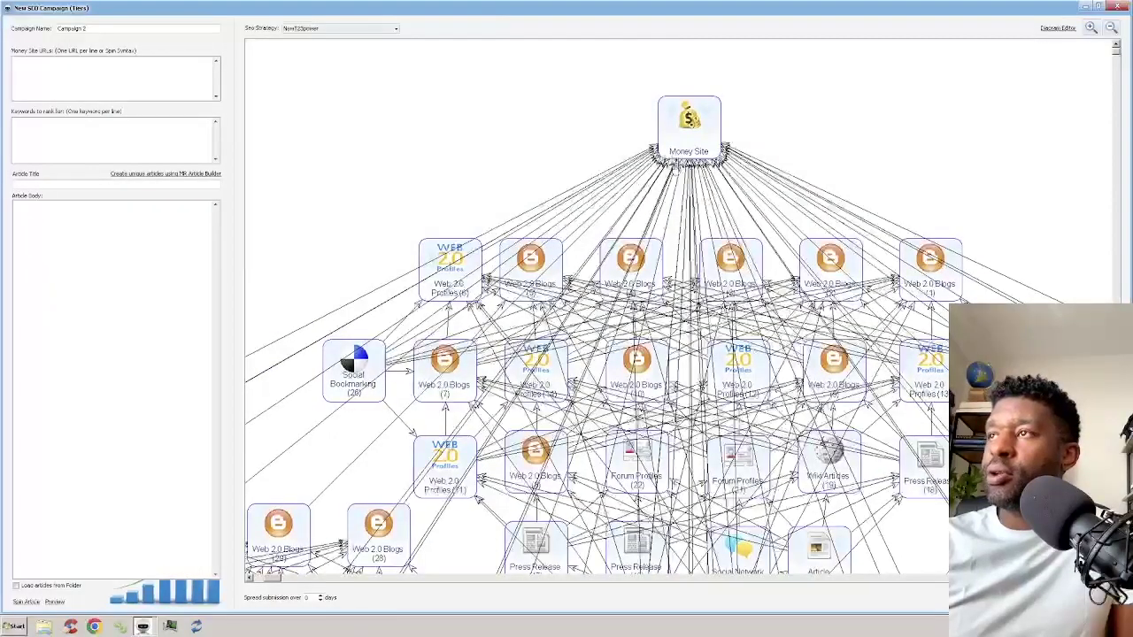
{"action": "scroll", "coordinate": [563, 323], "scroll_direction": "down", "scroll_amount": 2}
{"action": "scroll", "coordinate": [570, 326], "scroll_direction": "down", "scroll_amount": 4}
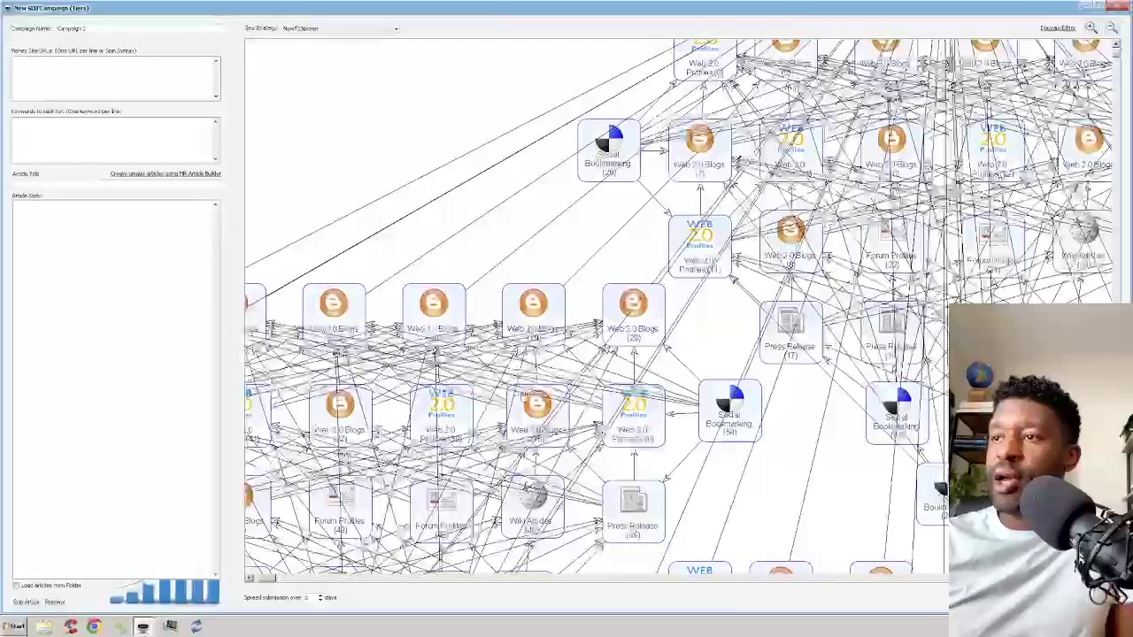
{"action": "scroll", "coordinate": [643, 295], "scroll_direction": "down", "scroll_amount": 2}
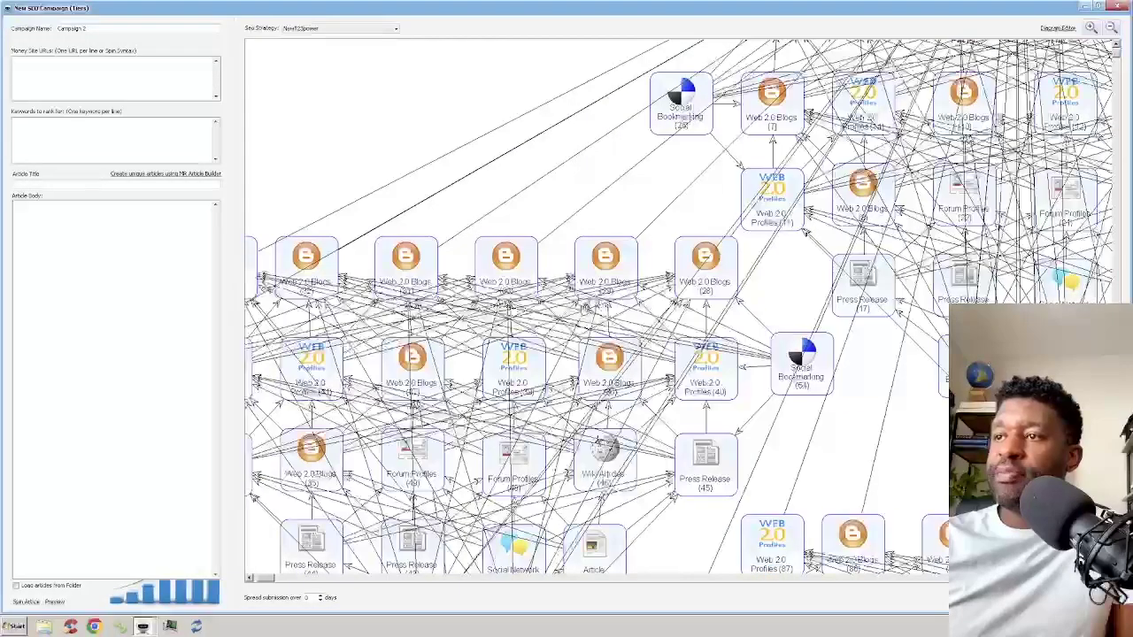
{"action": "scroll", "coordinate": [680, 310], "scroll_direction": "right", "scroll_amount": 1}
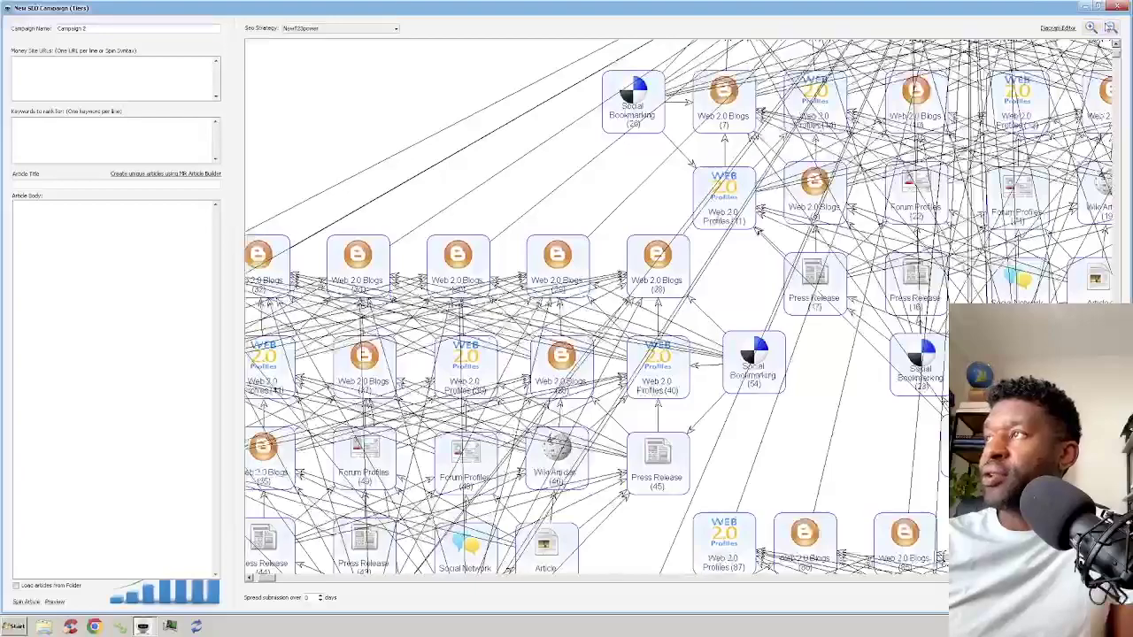
{"action": "left_click", "coordinate": [1111, 27]}
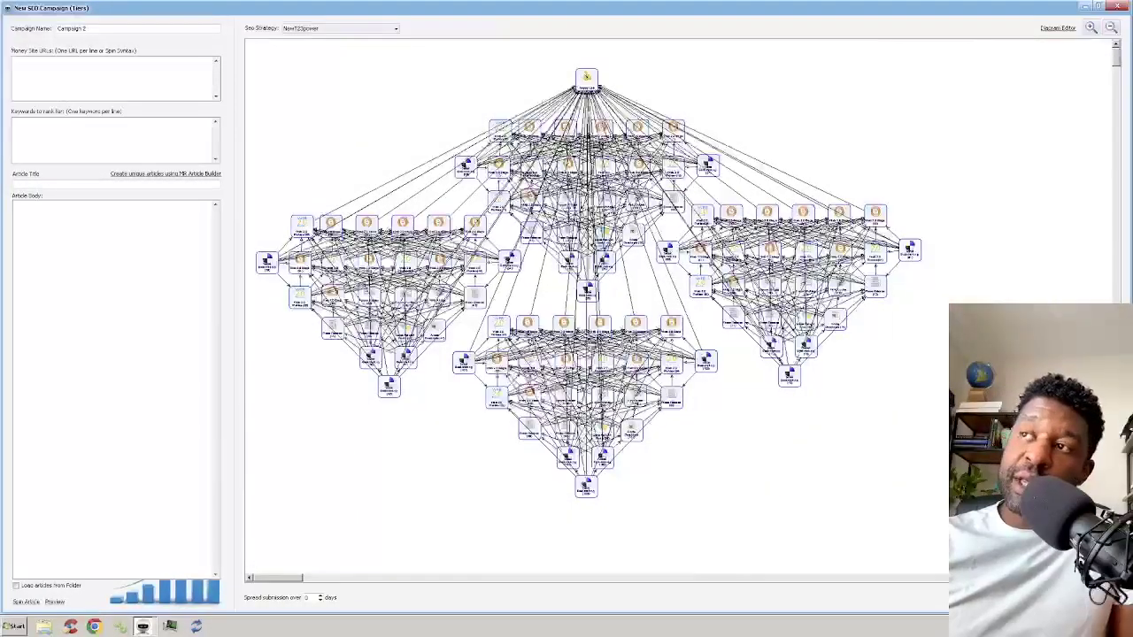
- Set the SEO strategy to SEO BOOST Accelerator 2.0 and view its entire diagram
{"action": "left_click", "coordinate": [308, 28]}
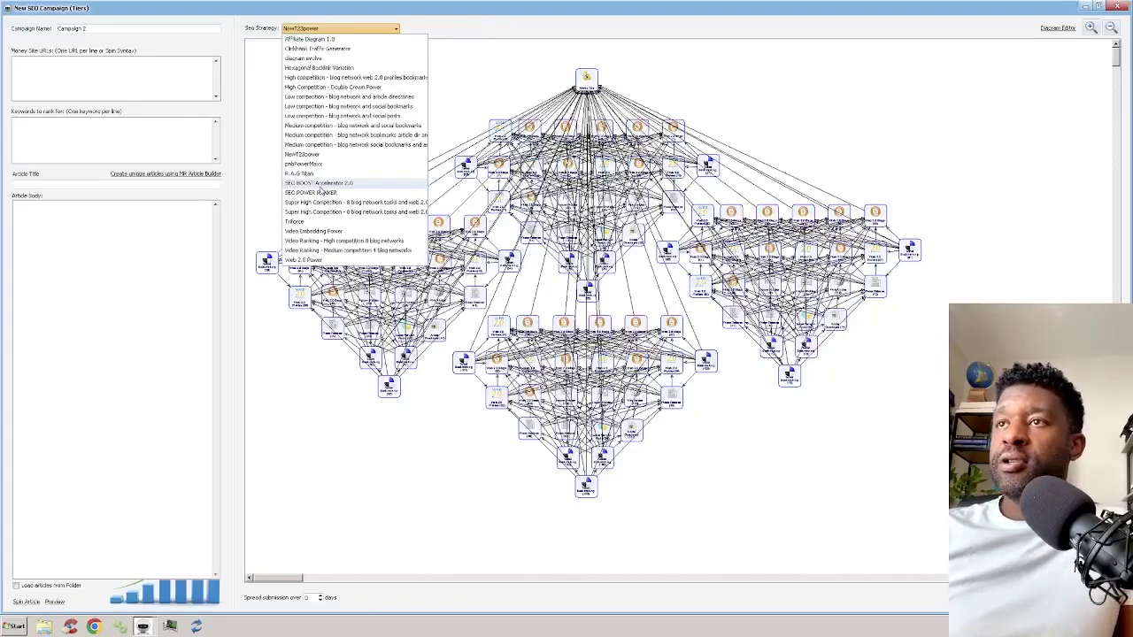
{"action": "left_click", "coordinate": [320, 183]}
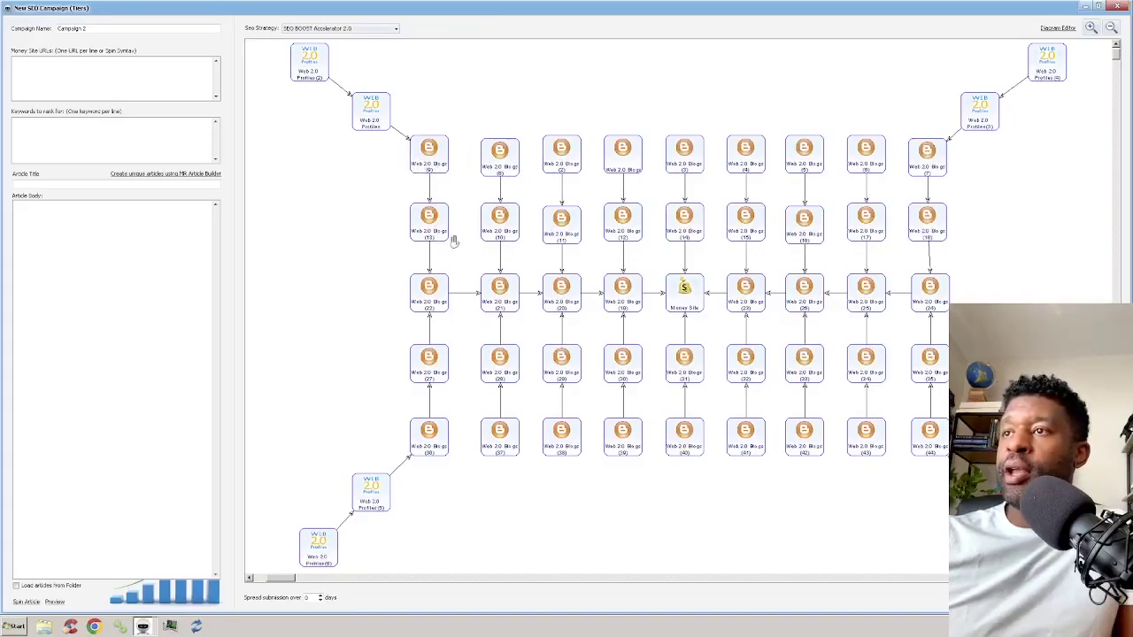
{"action": "scroll", "coordinate": [478, 182], "scroll_direction": "down", "scroll_amount": 1}
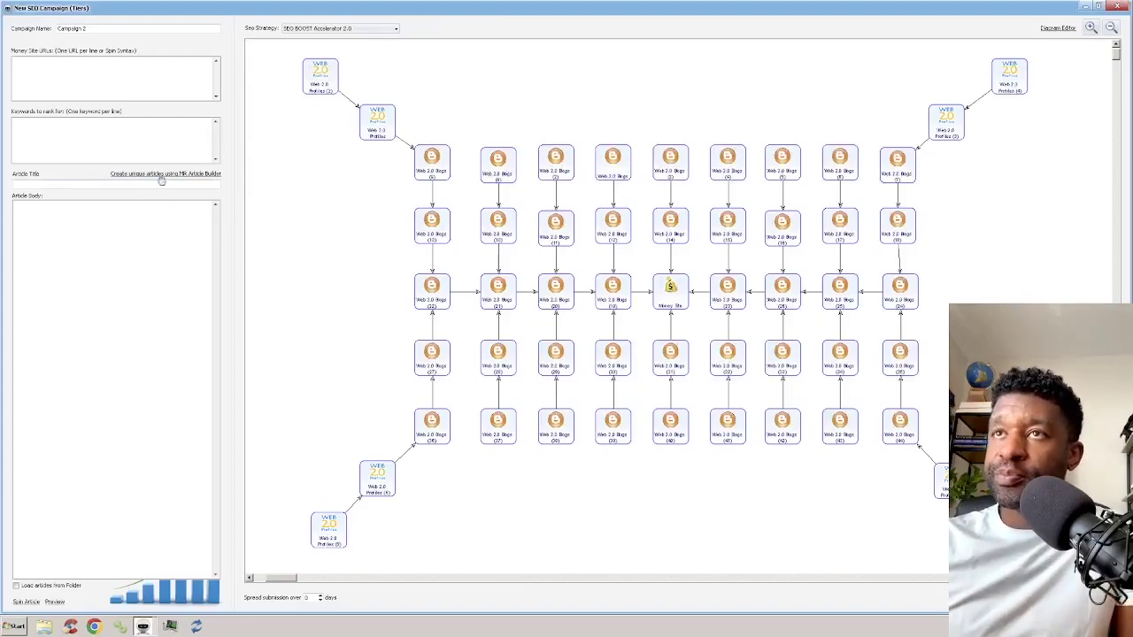
- Preview the Triforce strategy and switch the SEO strategy to Video Ranking - High competition 8 blog networks
{"action": "left_click", "coordinate": [360, 30]}
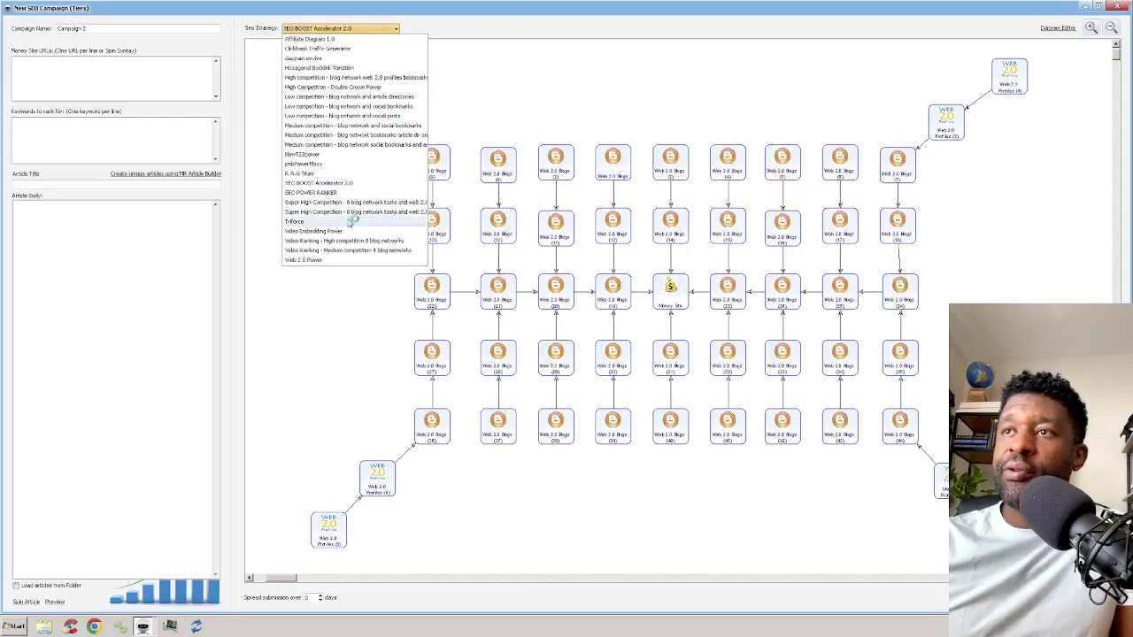
{"action": "left_click", "coordinate": [350, 223]}
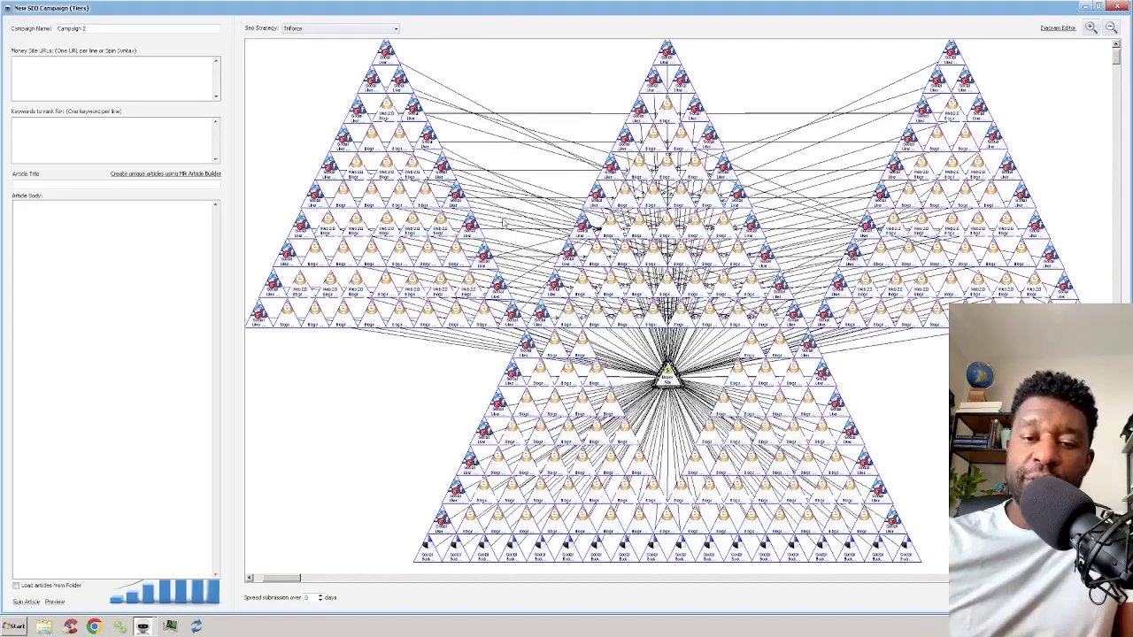
{"action": "left_click", "coordinate": [324, 29]}
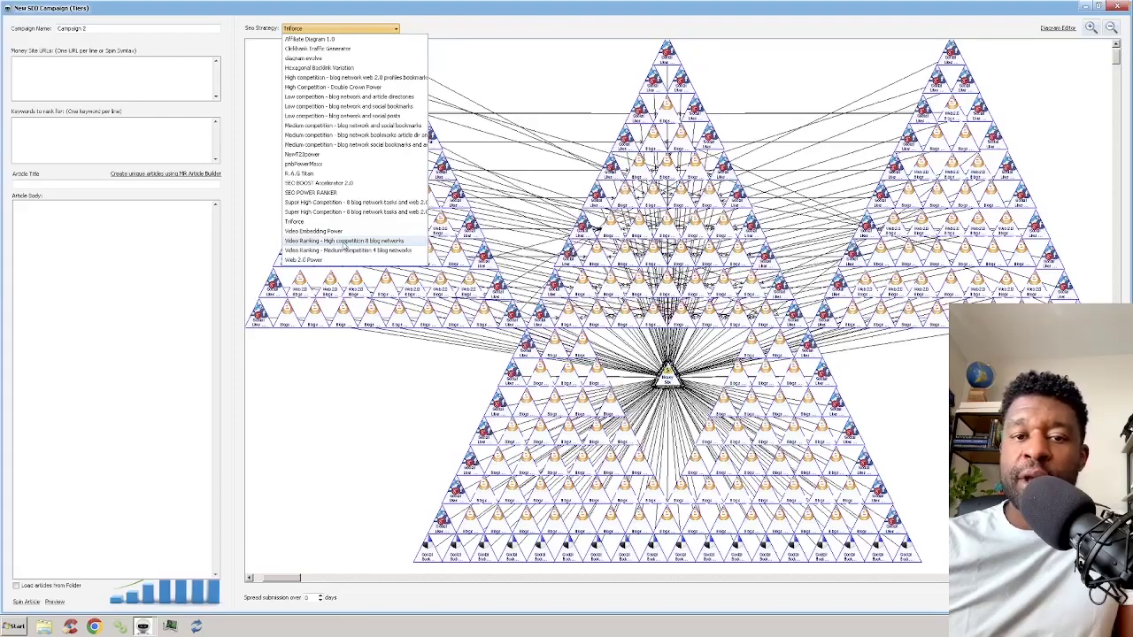
{"action": "left_click", "coordinate": [344, 243]}
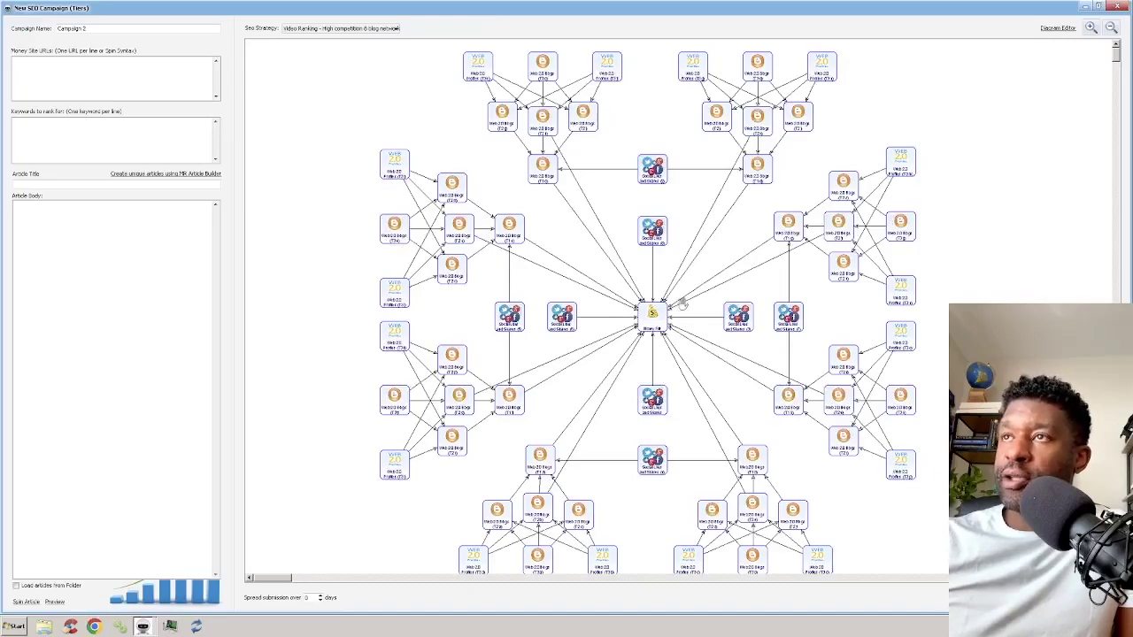
- Preview the Video Ranking - Medium competition 4 blog networks strategy and switch the SEO strategy to Web 2.0 Power
{"action": "left_click", "coordinate": [371, 32]}
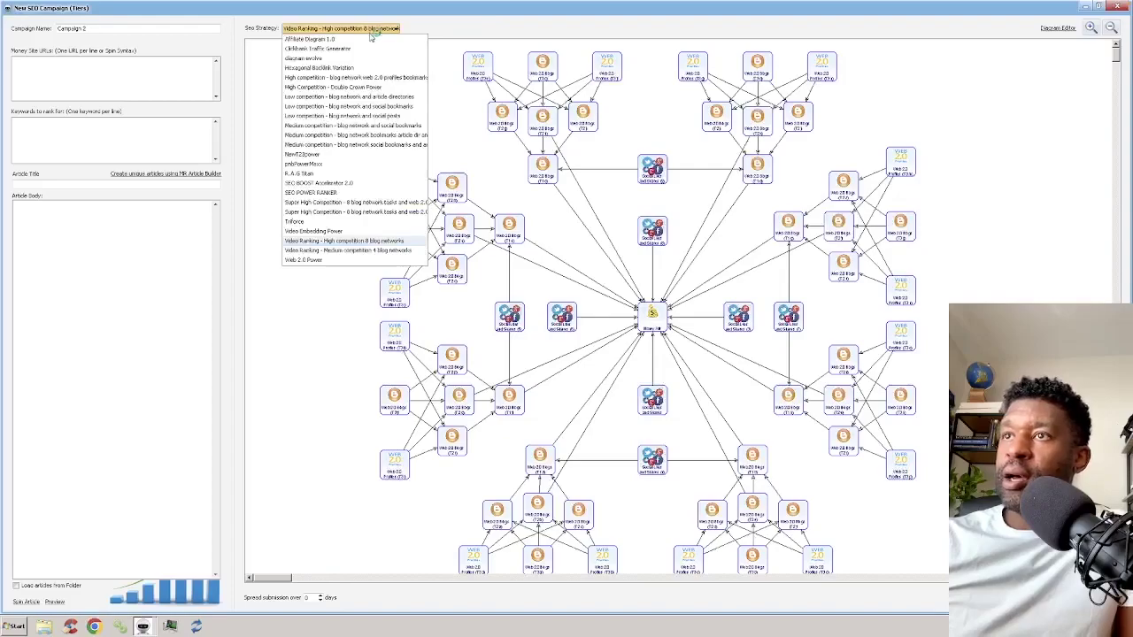
{"action": "left_click", "coordinate": [386, 251]}
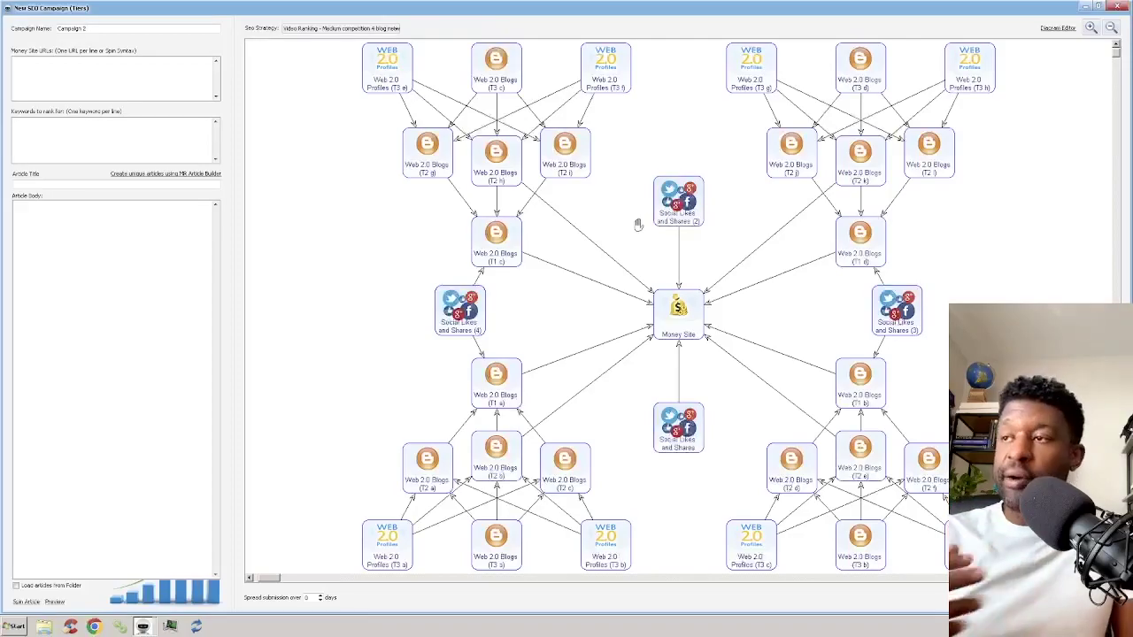
{"action": "left_click", "coordinate": [386, 28]}
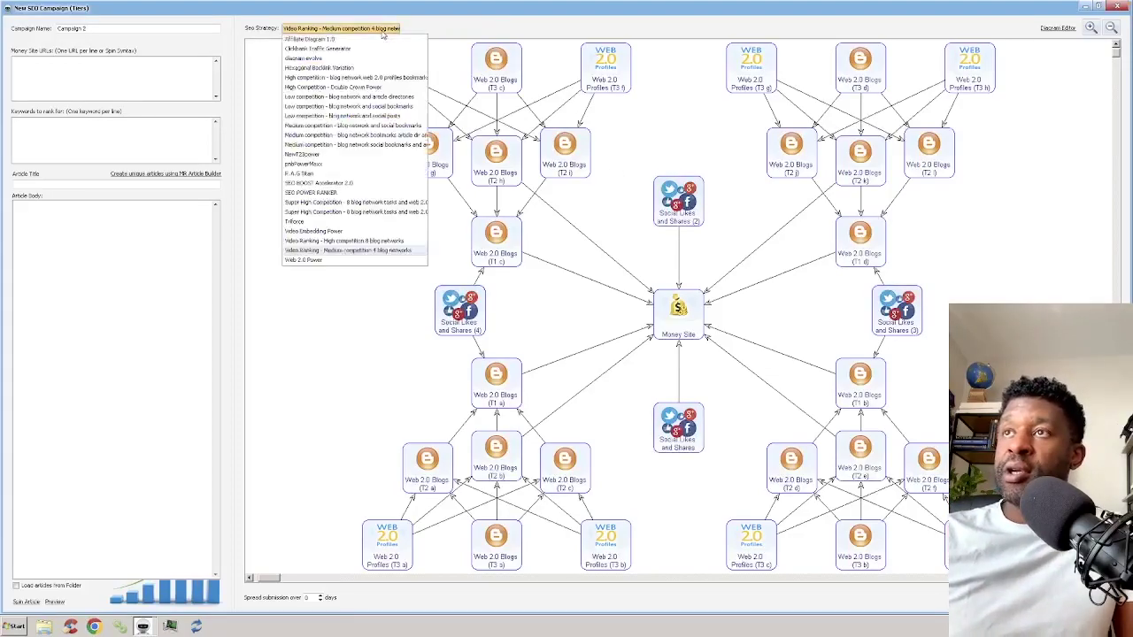
{"action": "left_click", "coordinate": [380, 260]}
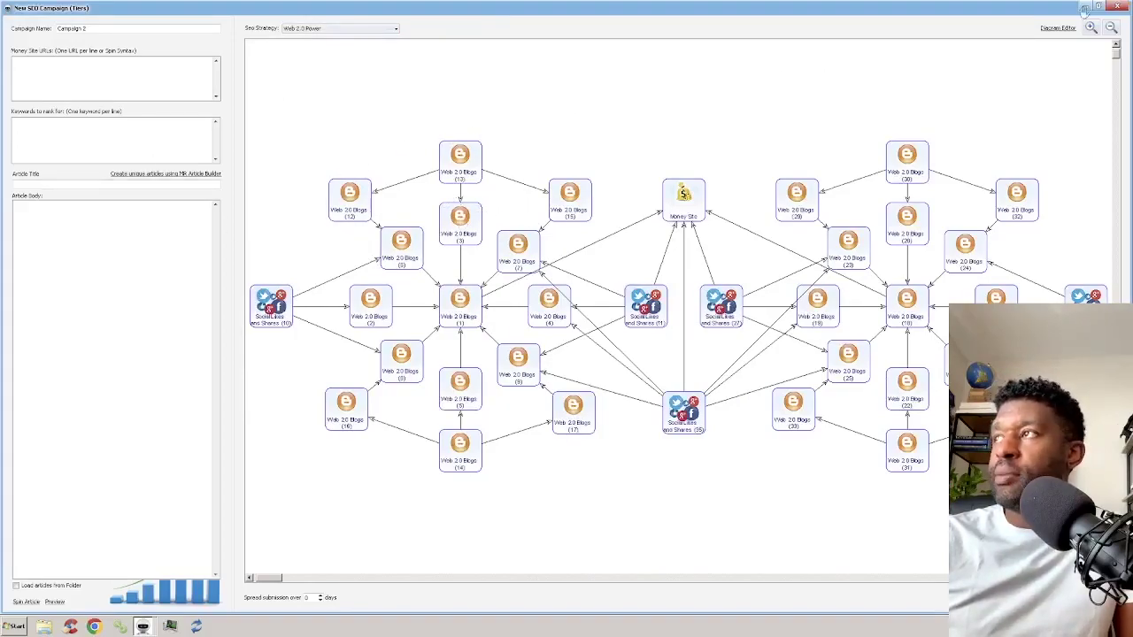
- Close the new tiered campaign window without starting the campaign and maximize the main Money Robot window
{"action": "mouse_move", "coordinate": [1103, 13]}
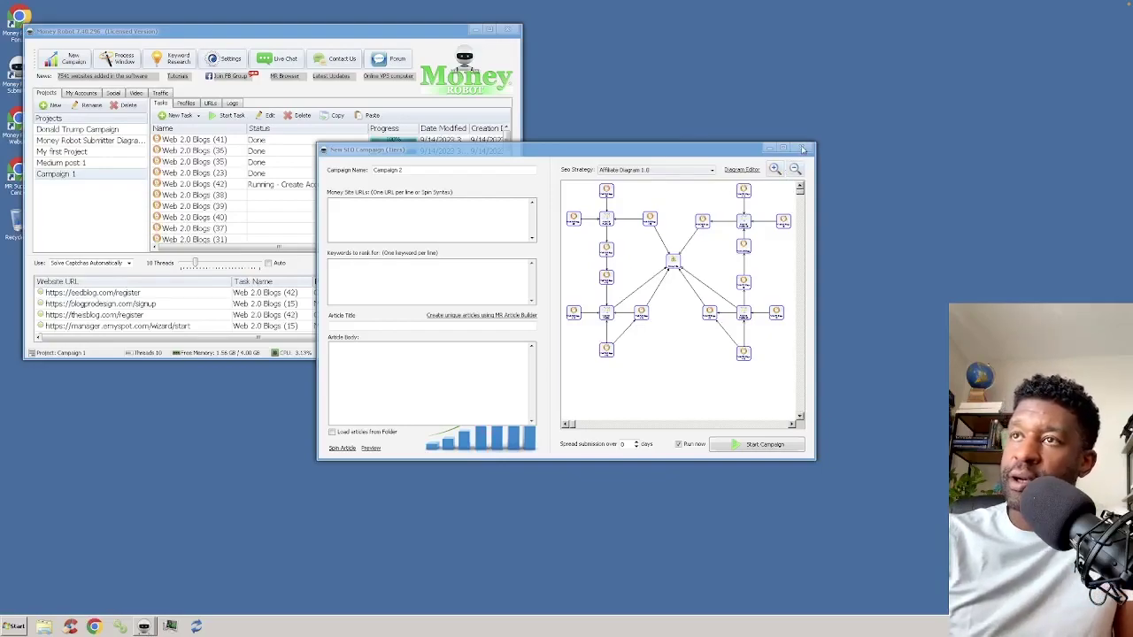
{"action": "left_click", "coordinate": [802, 148]}
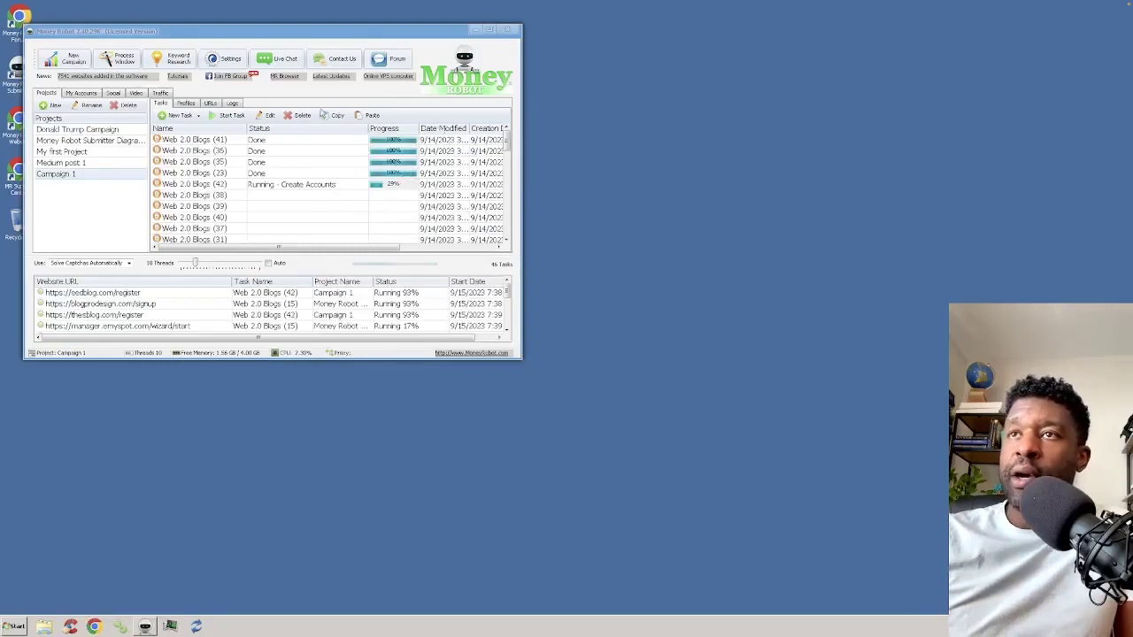
{"action": "left_click", "coordinate": [492, 30]}
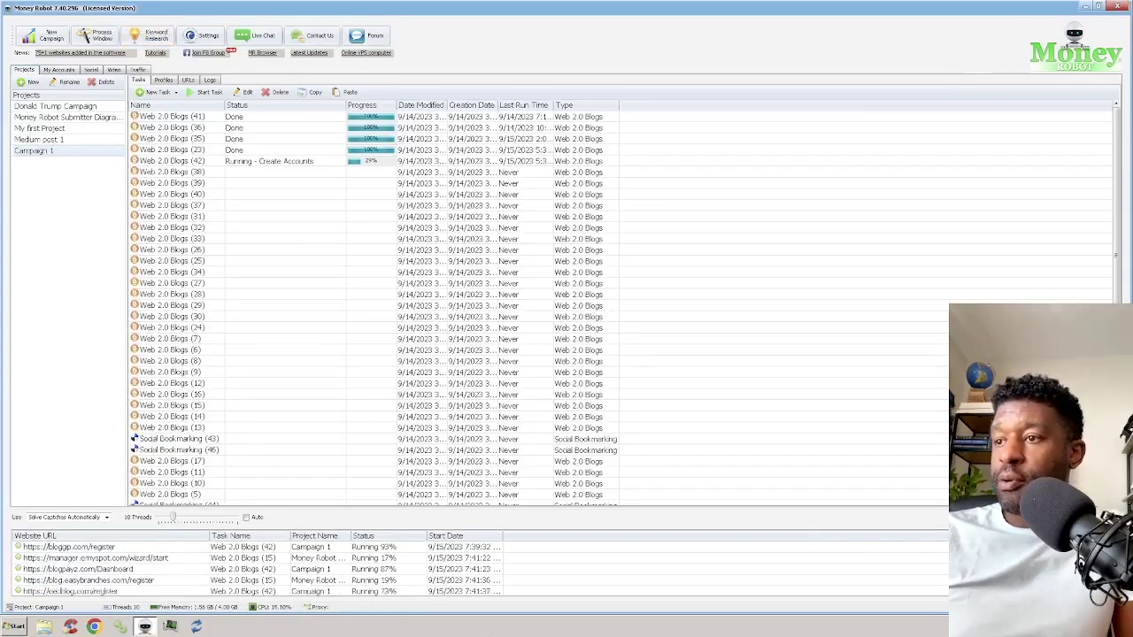
{"action": "mouse_move", "coordinate": [452, 634]}
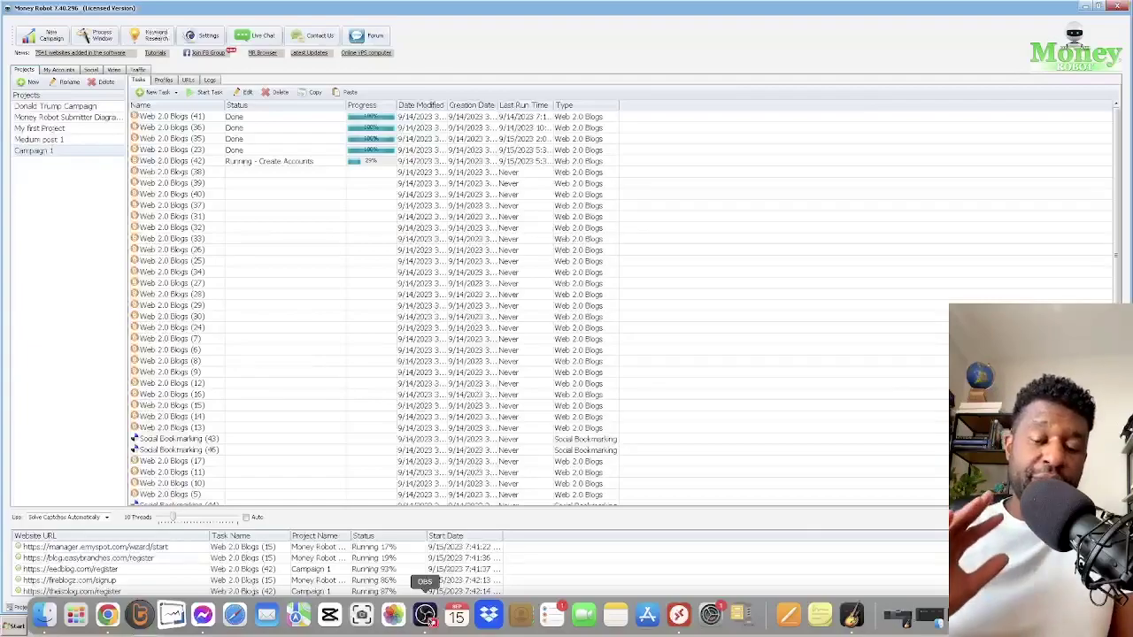
{"action": "left_click", "coordinate": [425, 615]}
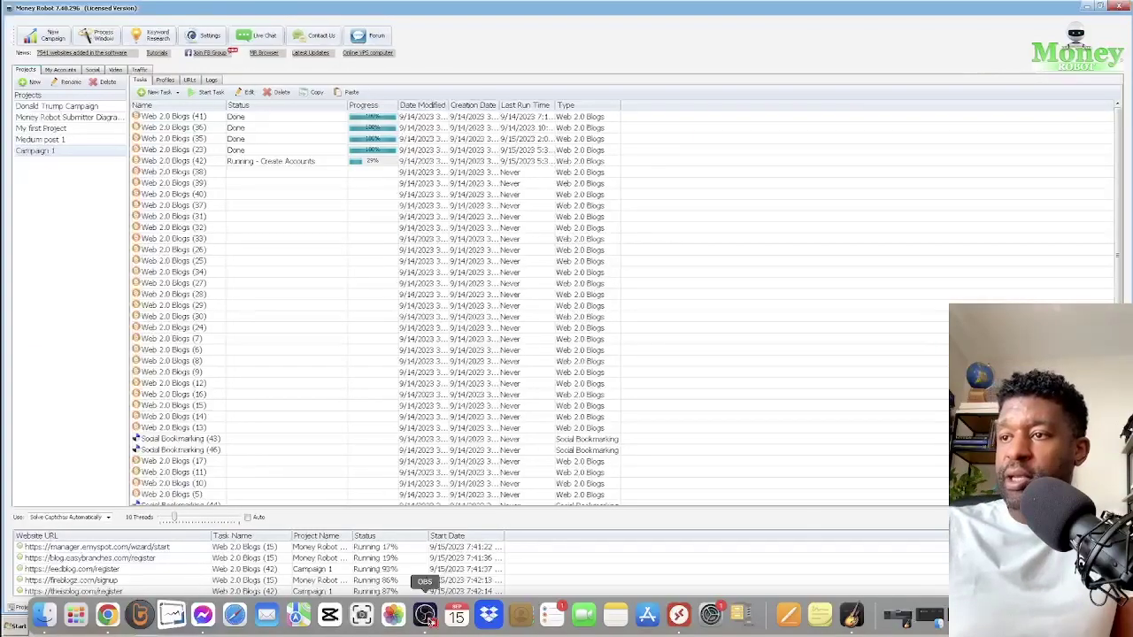